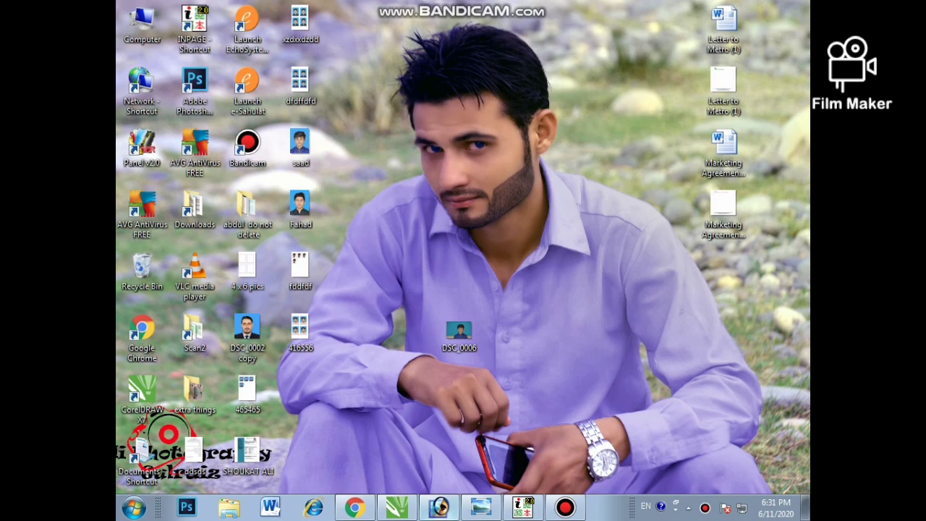
{"action": "left_click", "coordinate": [438, 508]}
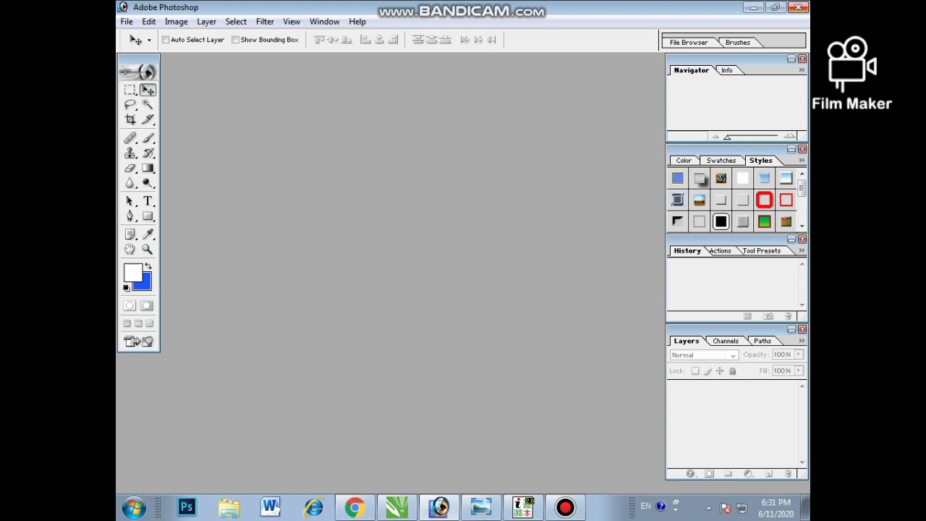
{"action": "left_click", "coordinate": [753, 7]}
{"action": "right_click", "coordinate": [417, 172]}
{"action": "left_click", "coordinate": [448, 211]}
{"action": "left_click", "coordinate": [752, 7]}
{"action": "right_click", "coordinate": [350, 238]}
{"action": "left_click", "coordinate": [385, 276]}
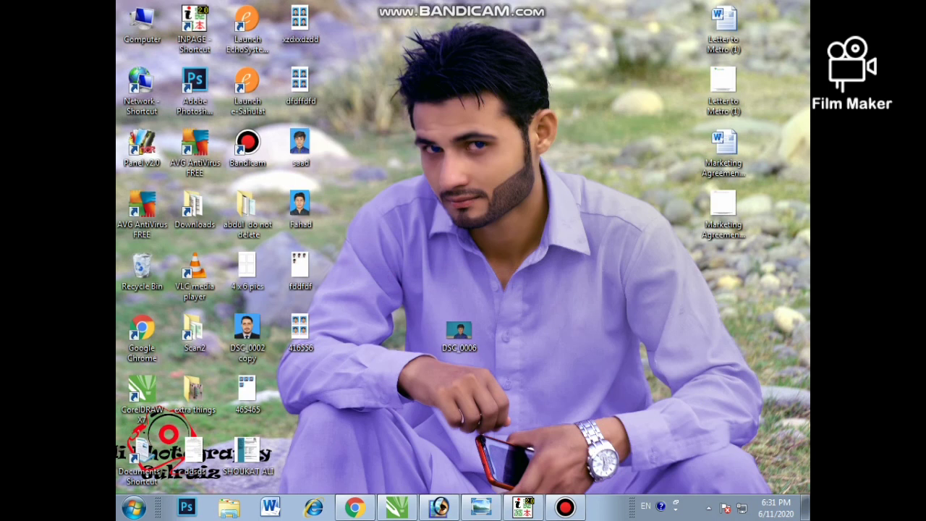
- Open the desktop photo DSC_0006 in Adobe Photoshop and reposition its document window in the workspace
{"action": "left_click_drag", "start_coordinate": [460, 334], "coordinate": [345, 256]}
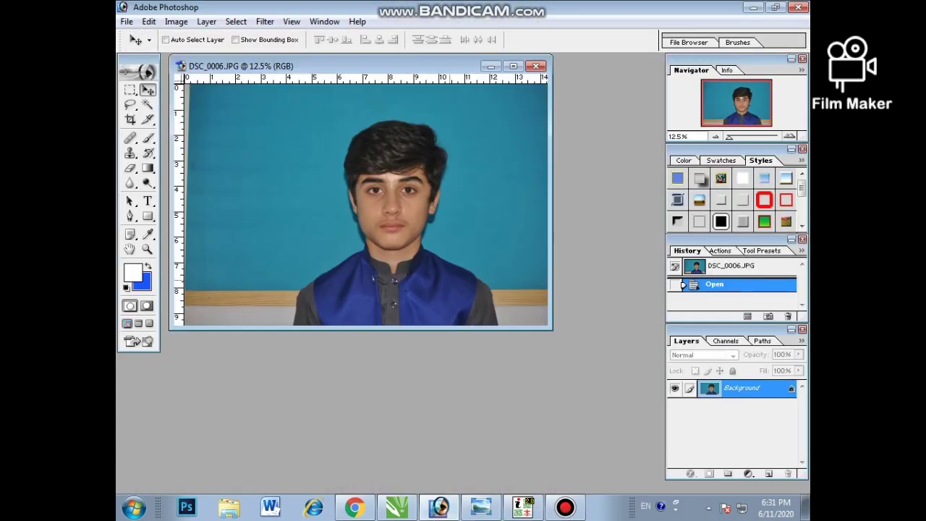
{"action": "left_click_drag", "start_coordinate": [344, 66], "coordinate": [366, 117]}
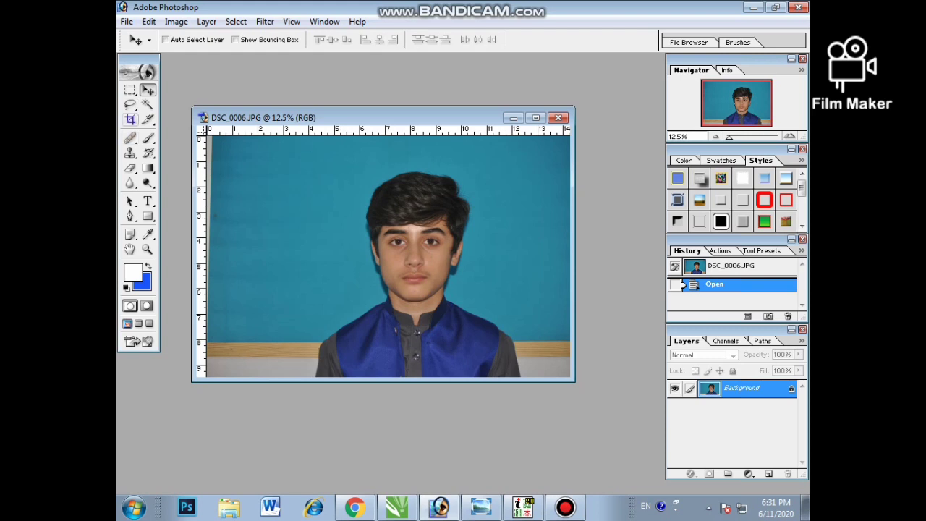
- Crop the photo to 1.5 by 2 inches at 300 pixels/inch, framing the boy's head and shoulders
{"action": "left_click", "coordinate": [131, 120]}
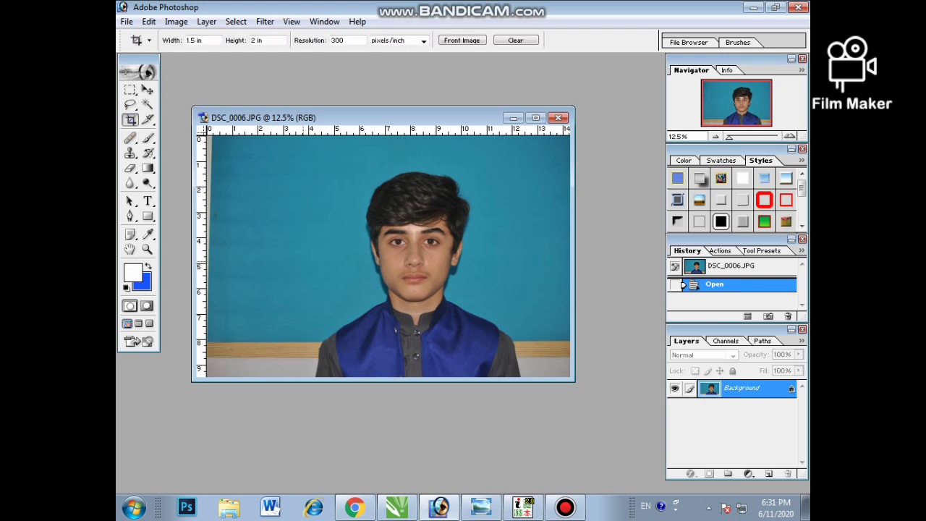
{"action": "left_click_drag", "start_coordinate": [203, 41], "coordinate": [185, 40]}
{"action": "left_click", "coordinate": [201, 40]}
{"action": "left_click_drag", "start_coordinate": [337, 146], "coordinate": [499, 363]}
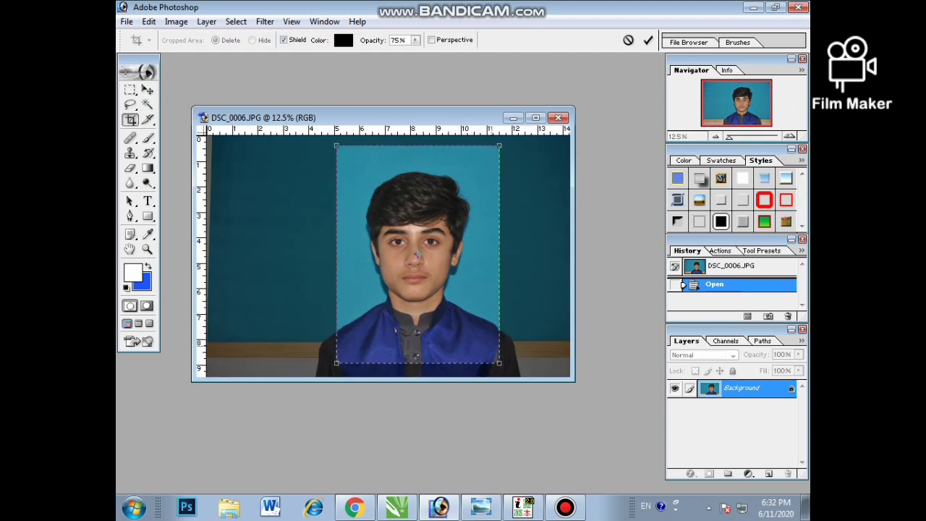
{"action": "left_click_drag", "start_coordinate": [499, 363], "coordinate": [492, 353]}
{"action": "left_click_drag", "start_coordinate": [474, 326], "coordinate": [478, 328]}
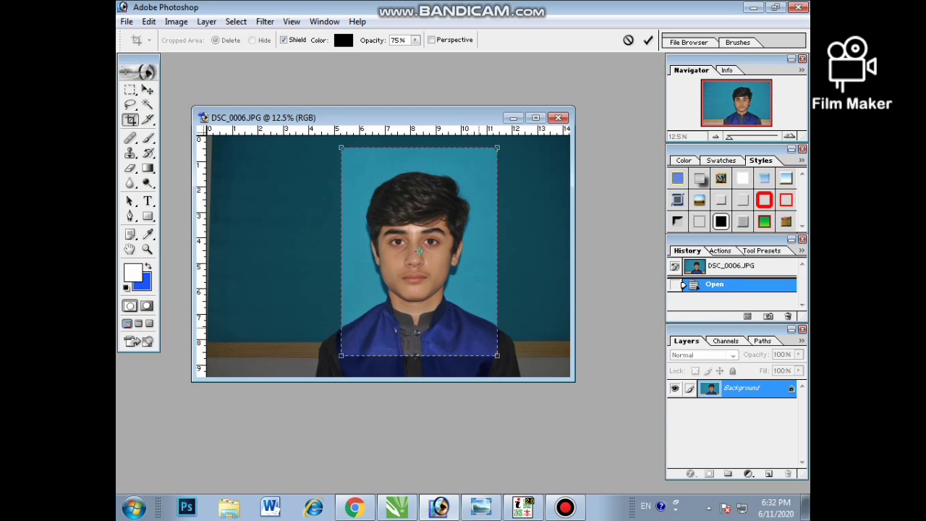
{"action": "key", "text": "Return"}
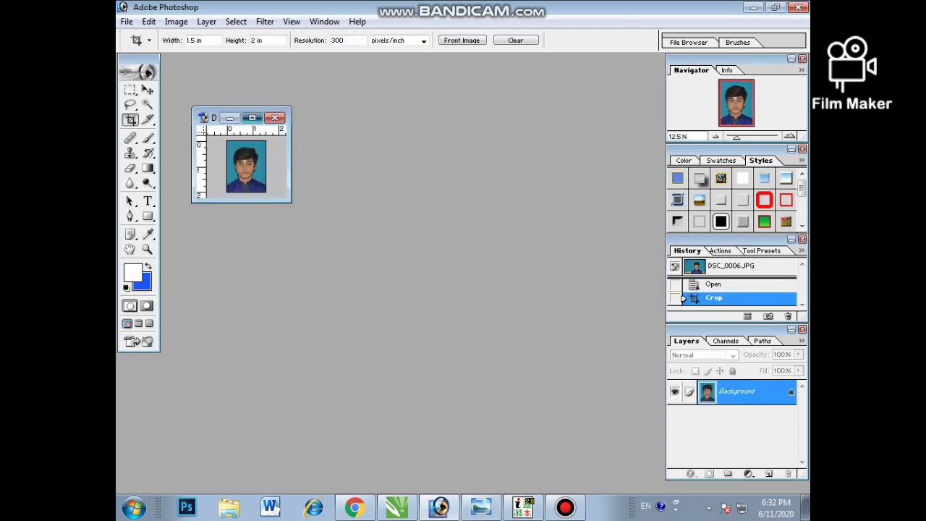
- Maximize the document window and select the teal background with the Magic Wand at a tolerance of 50
{"action": "left_click", "coordinate": [252, 117]}
{"action": "scroll", "coordinate": [467, 278], "scroll_direction": "up", "scroll_amount": 19}
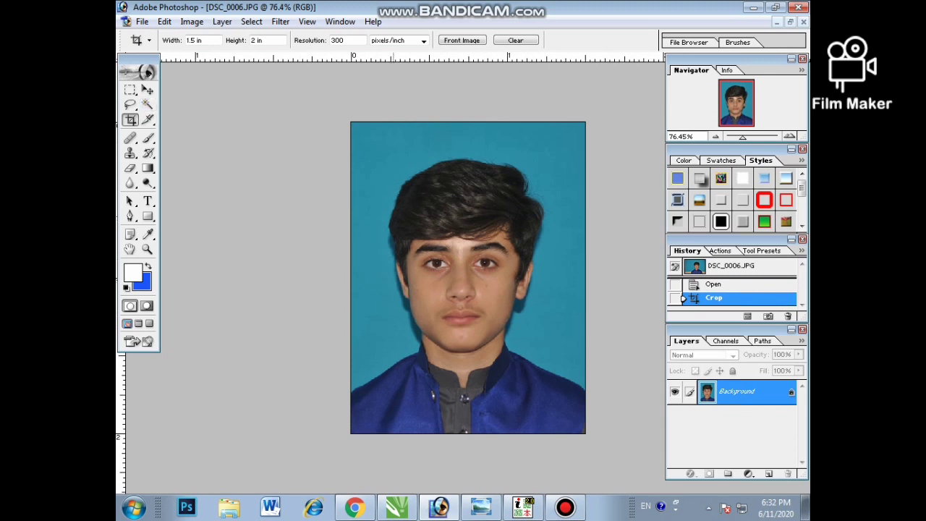
{"action": "left_click", "coordinate": [147, 89]}
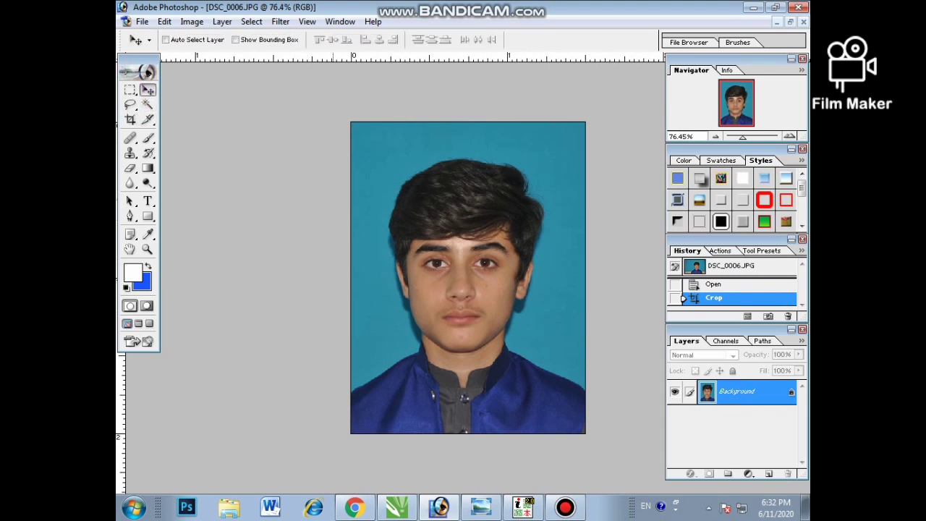
{"action": "left_click", "coordinate": [147, 105]}
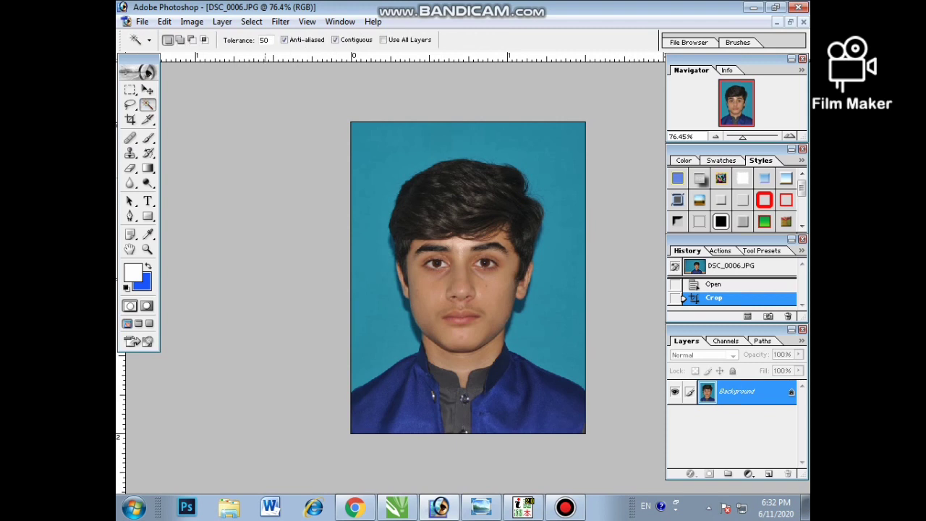
{"action": "left_click_drag", "start_coordinate": [272, 41], "coordinate": [258, 41]}
{"action": "left_click", "coordinate": [402, 153]}
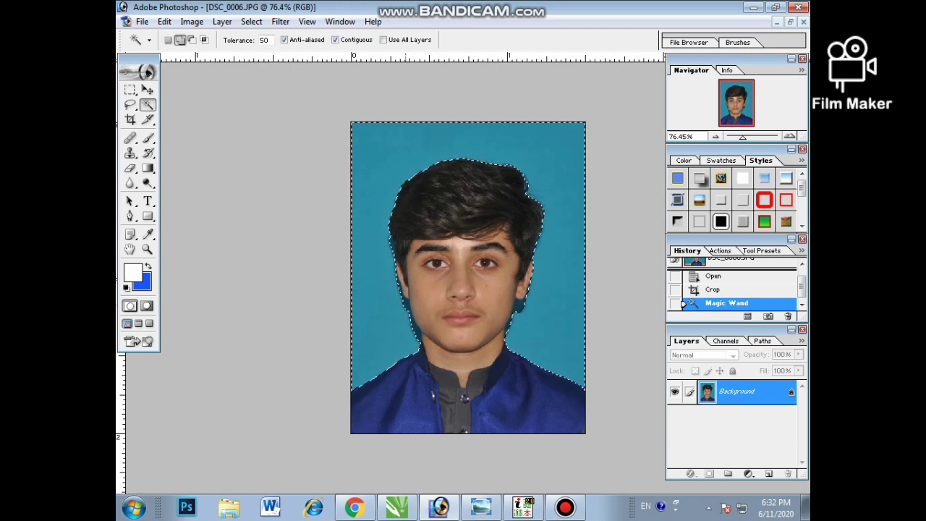
- Try to extend the background selection into the shadows beside the face with the Magic Wand at tolerance 50, undoing each attempt
{"action": "left_click", "coordinate": [434, 397], "text": "shift"}
{"action": "key", "text": "z"}
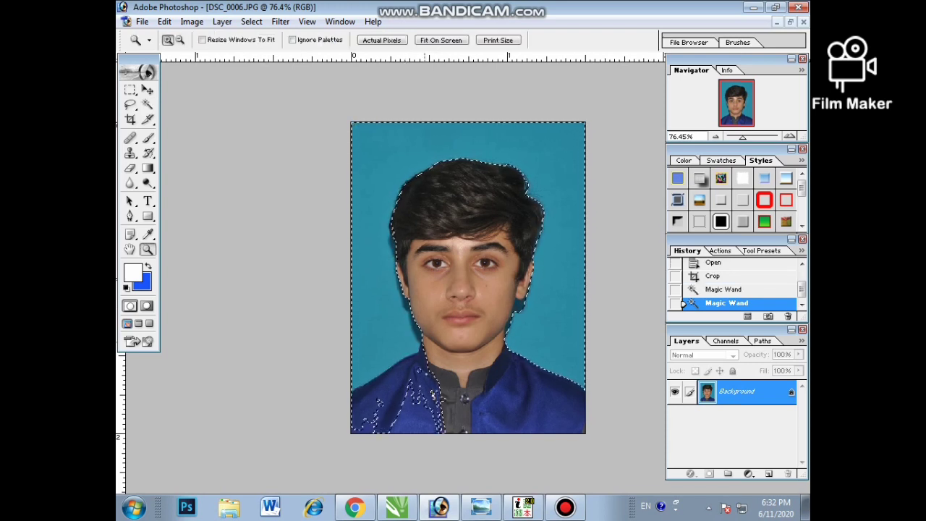
{"action": "key", "text": "ctrl+z"}
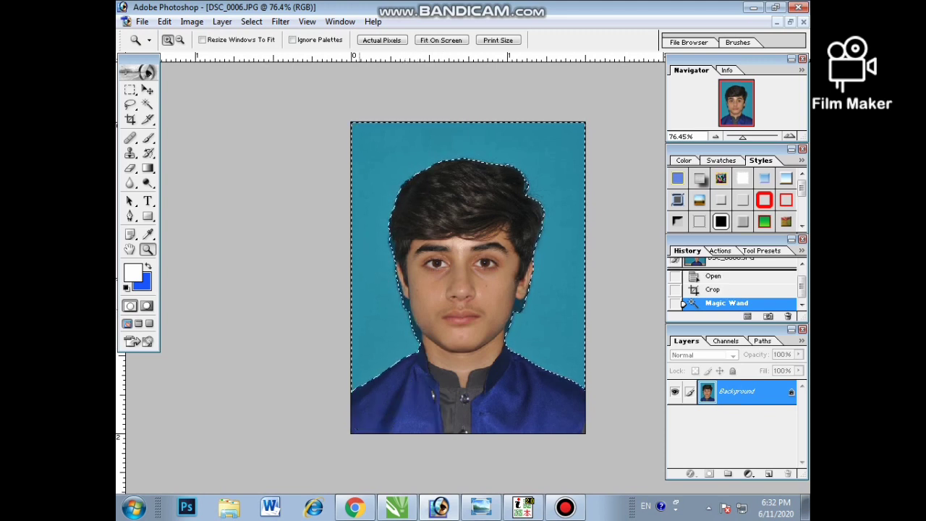
{"action": "left_click", "coordinate": [147, 105]}
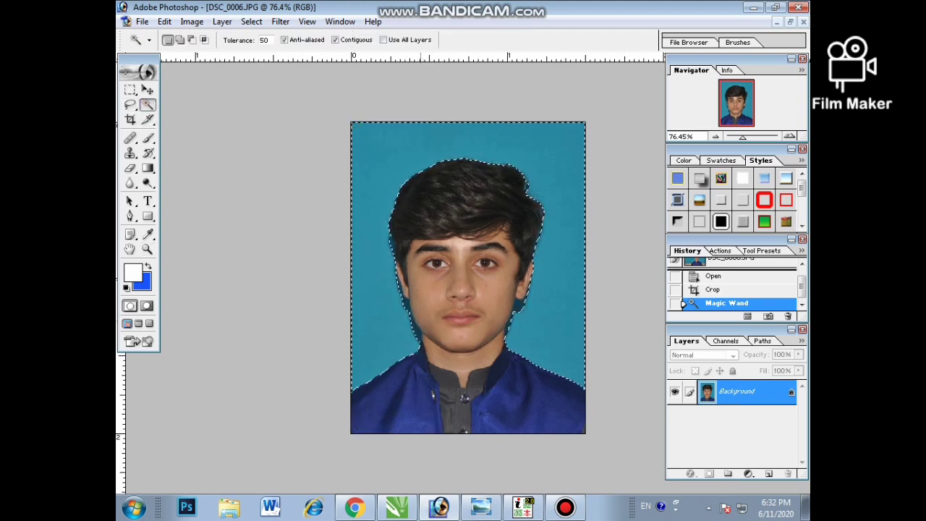
{"action": "left_click", "coordinate": [437, 397], "text": "shift"}
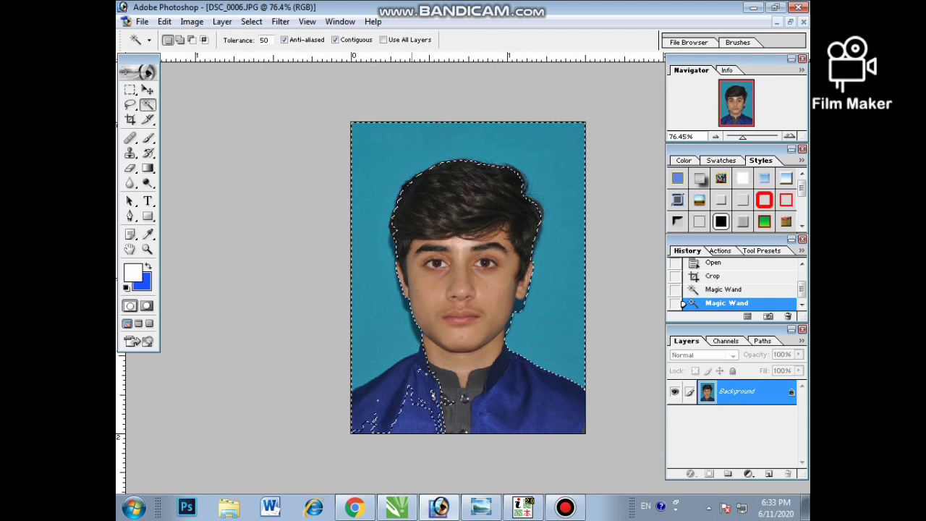
{"action": "key", "text": "ctrl+z"}
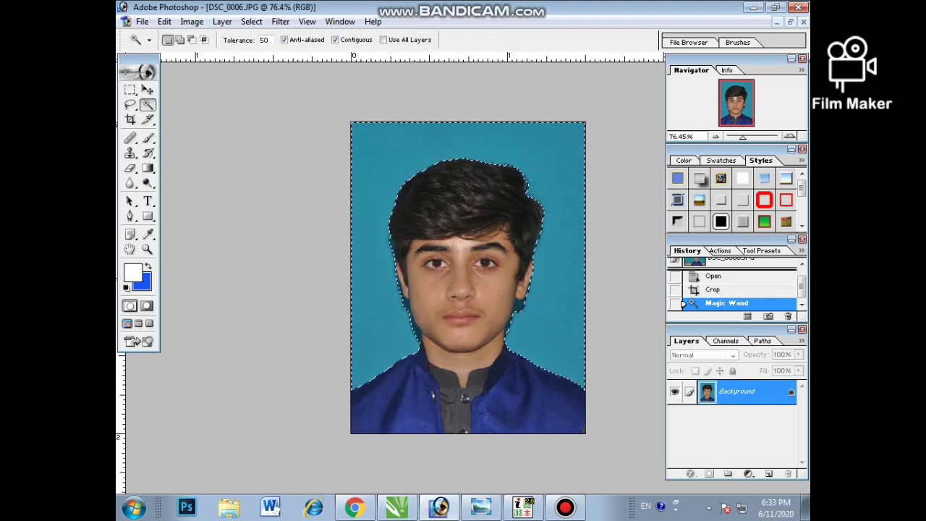
- Try adding the shadow beside the face to the selection at Magic Wand tolerance 30, and revert to the first background selection
{"action": "double_click", "coordinate": [266, 41]}
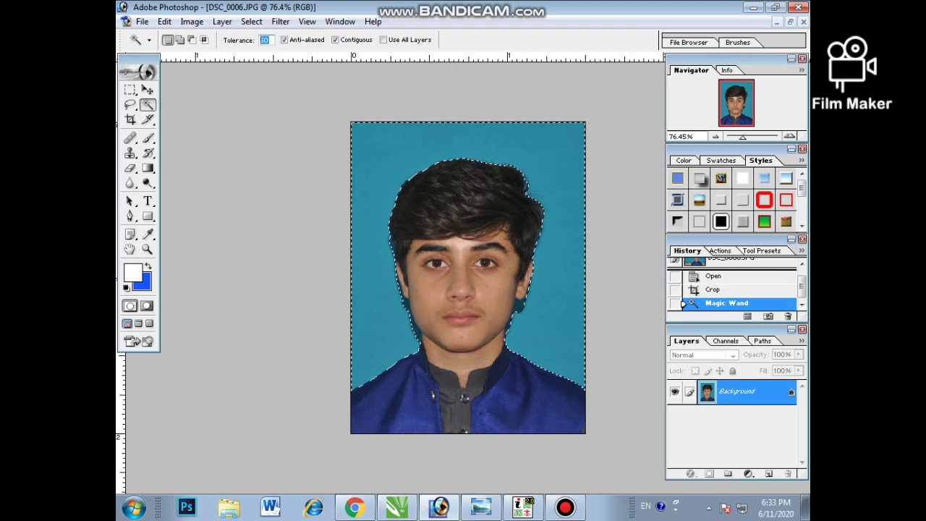
{"action": "type", "text": "30"}
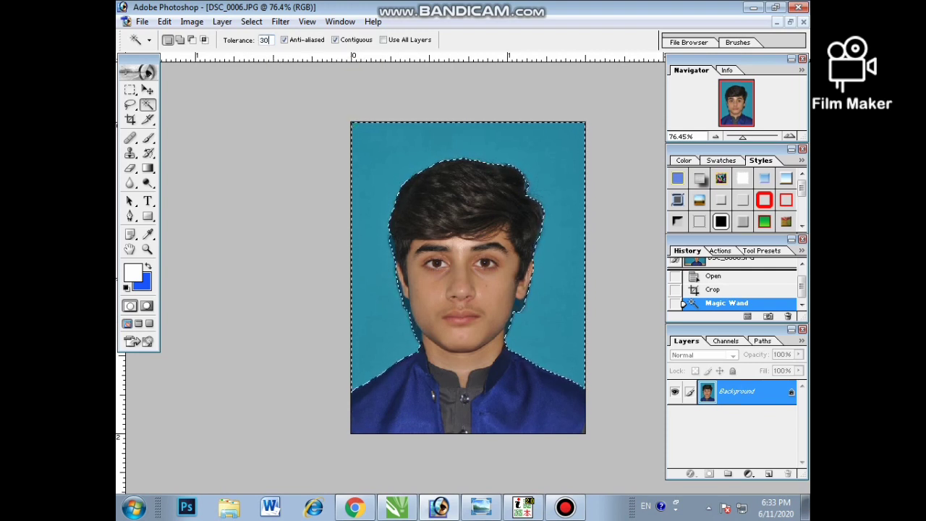
{"action": "key", "text": "shift"}
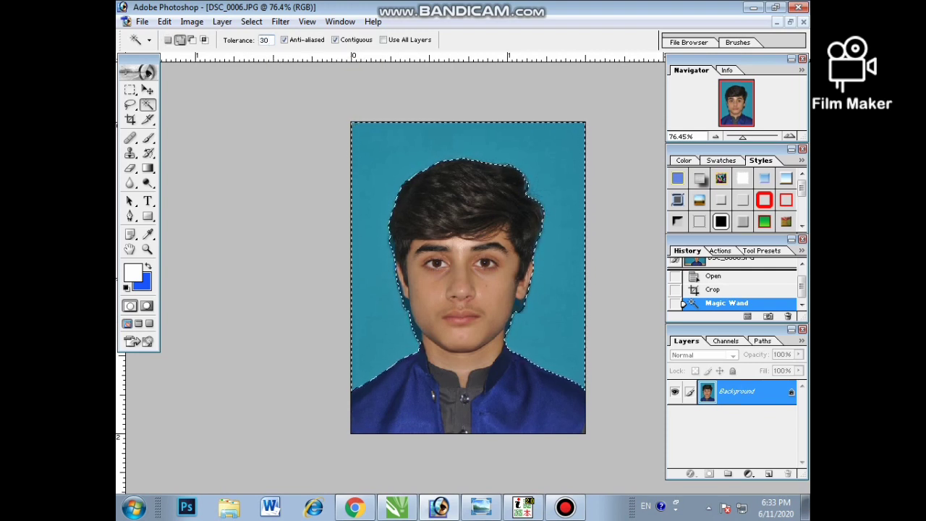
{"action": "left_click", "coordinate": [406, 304], "text": "shift"}
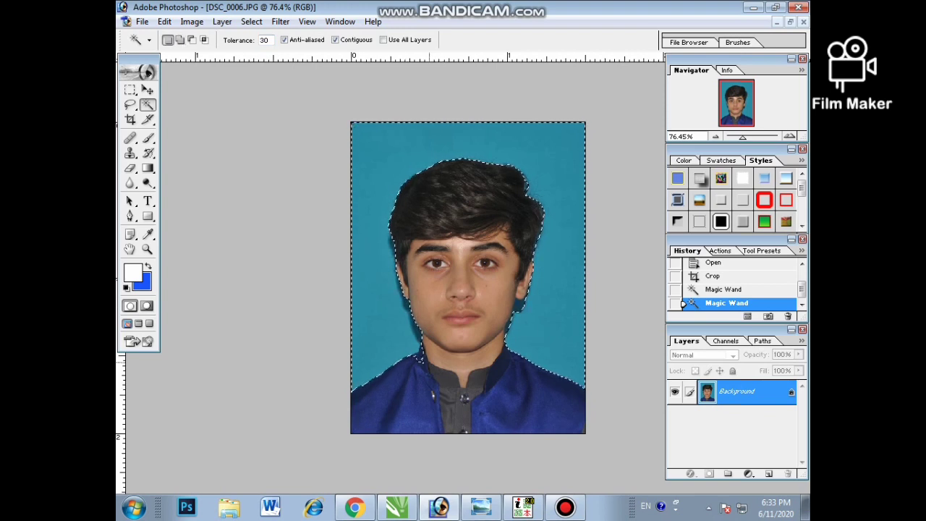
{"action": "key", "text": "ctrl+d"}
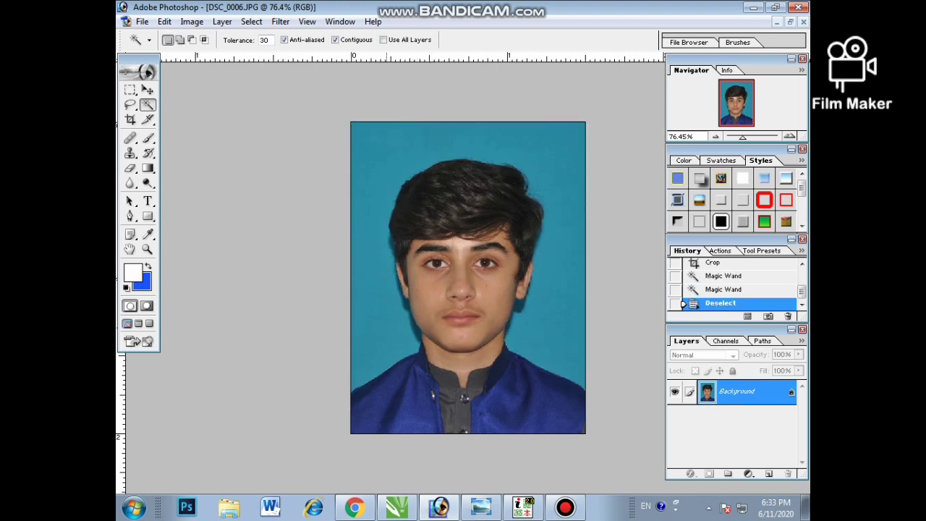
{"action": "key", "text": "ctrl+z"}
{"action": "left_click", "coordinate": [683, 289]}
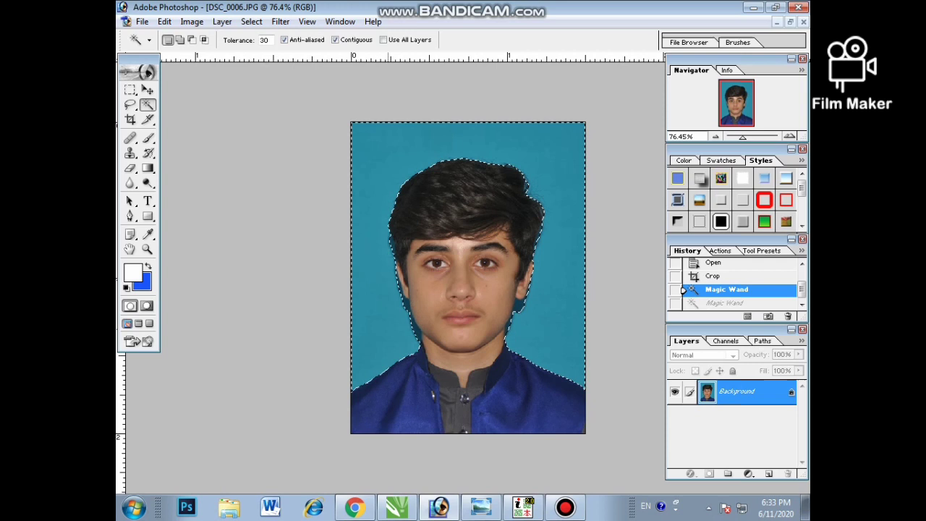
- Set the Magic Wand tolerance to 20 and add the shadowed areas on both sides of the face to the background selection
{"action": "key", "text": "Return"}
{"action": "type", "text": "20"}
{"action": "left_click", "coordinate": [180, 40]}
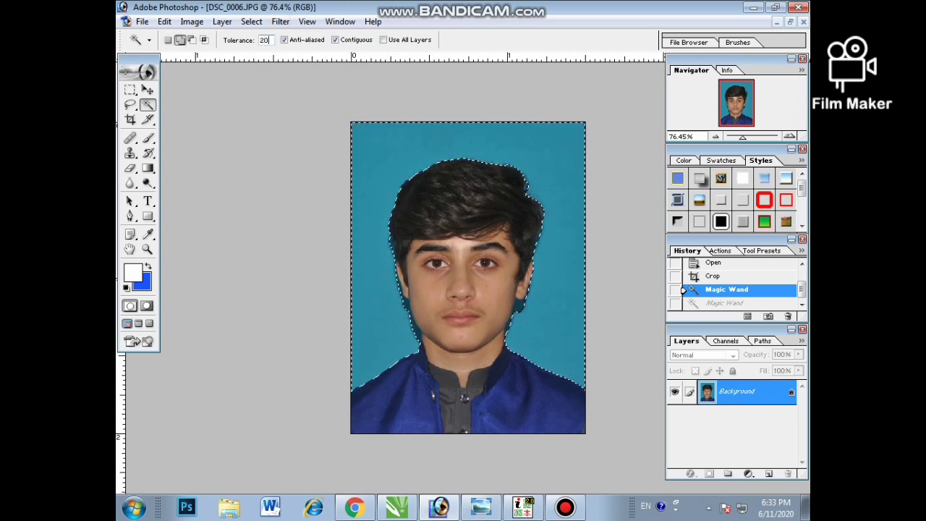
{"action": "left_click", "coordinate": [404, 308]}
{"action": "left_click", "coordinate": [517, 307]}
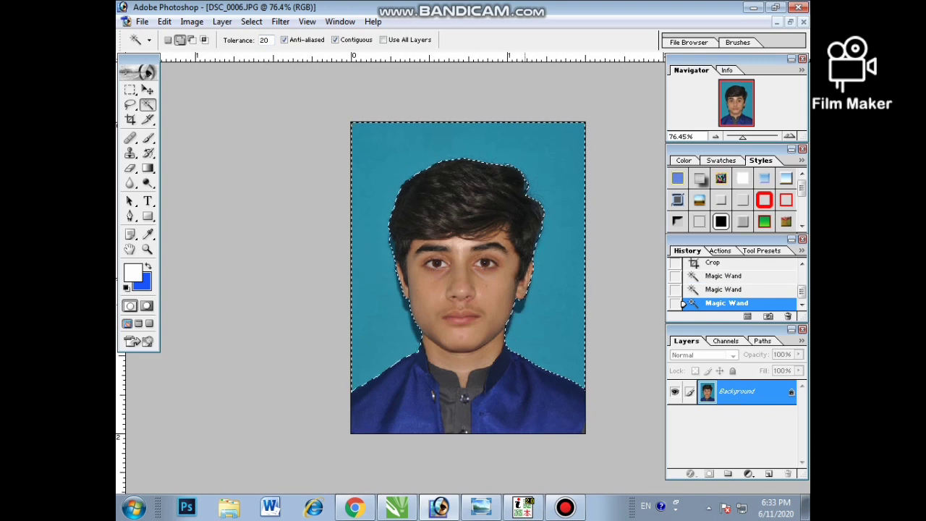
{"action": "left_click", "coordinate": [391, 249], "text": "shift"}
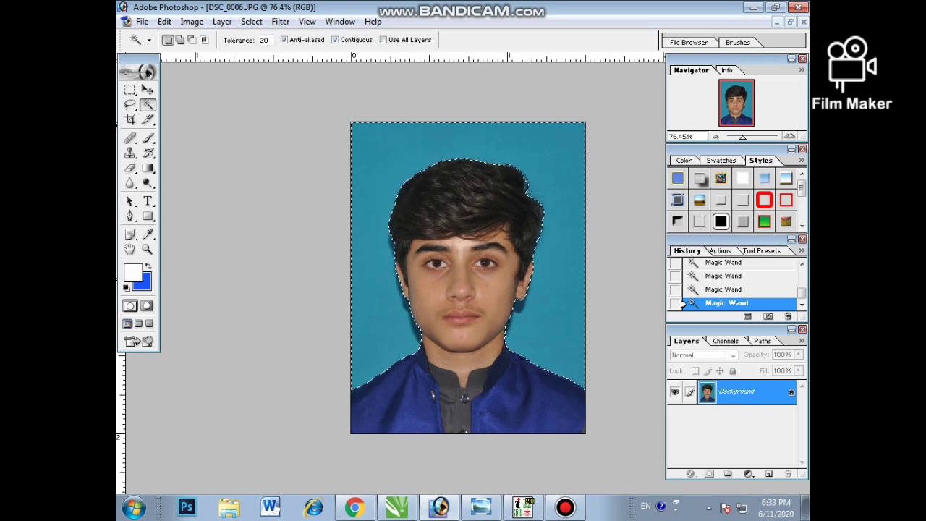
- Set the background color to bright green with RGB values 28, 245, 135
{"action": "left_click", "coordinate": [142, 281]}
{"action": "left_click_drag", "start_coordinate": [499, 150], "coordinate": [546, 294]}
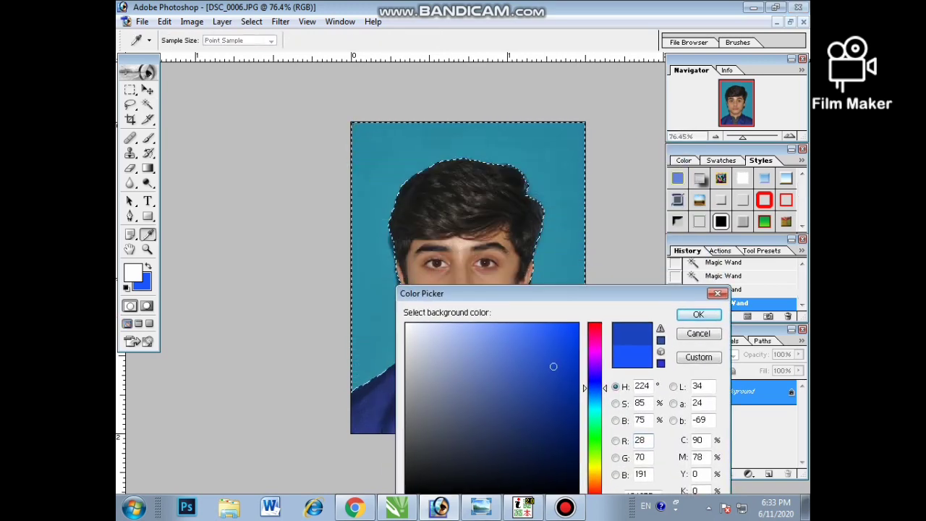
{"action": "mouse_move", "coordinate": [553, 367]}
{"action": "left_mouse_down"}
{"action": "mouse_move", "coordinate": [502, 335]}
{"action": "mouse_move", "coordinate": [560, 410]}
{"action": "mouse_move", "coordinate": [550, 357]}
{"action": "left_mouse_up"}
{"action": "left_click", "coordinate": [552, 331]}
{"action": "mouse_move", "coordinate": [594, 434]}
{"action": "left_mouse_down"}
{"action": "mouse_move", "coordinate": [594, 451]}
{"action": "mouse_move", "coordinate": [594, 406]}
{"action": "mouse_move", "coordinate": [594, 423]}
{"action": "left_mouse_up"}
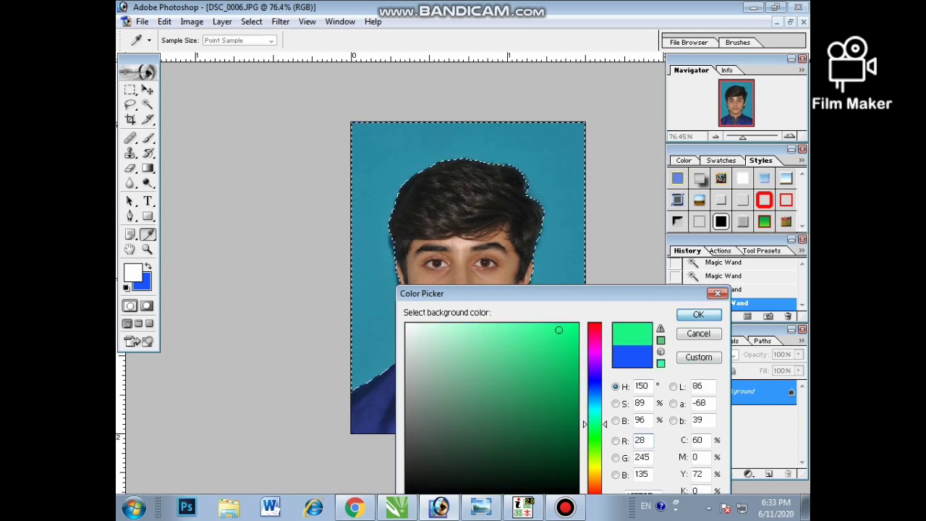
{"action": "left_click", "coordinate": [696, 315]}
- Clear the selected backdrop to the green background color and deselect it
{"action": "key", "text": "Delete"}
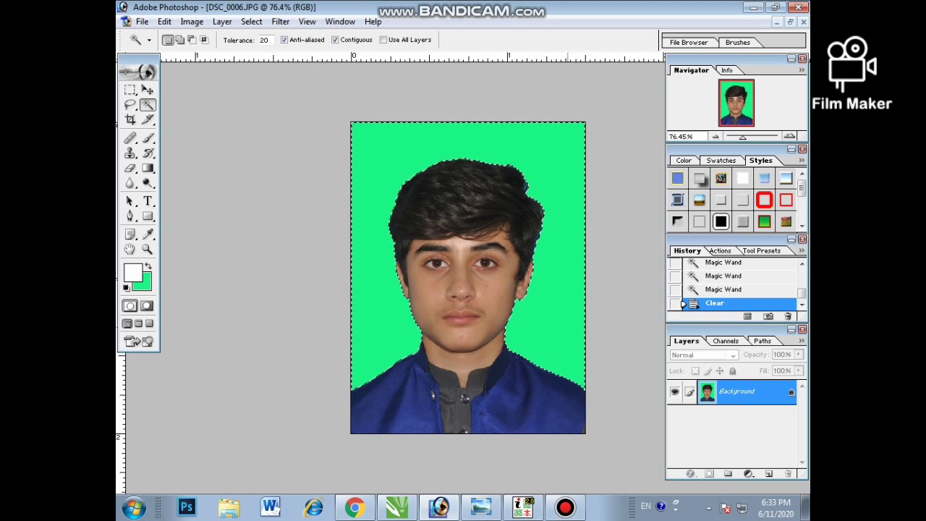
{"action": "key", "text": "Delete"}
{"action": "key", "text": "Delete"}
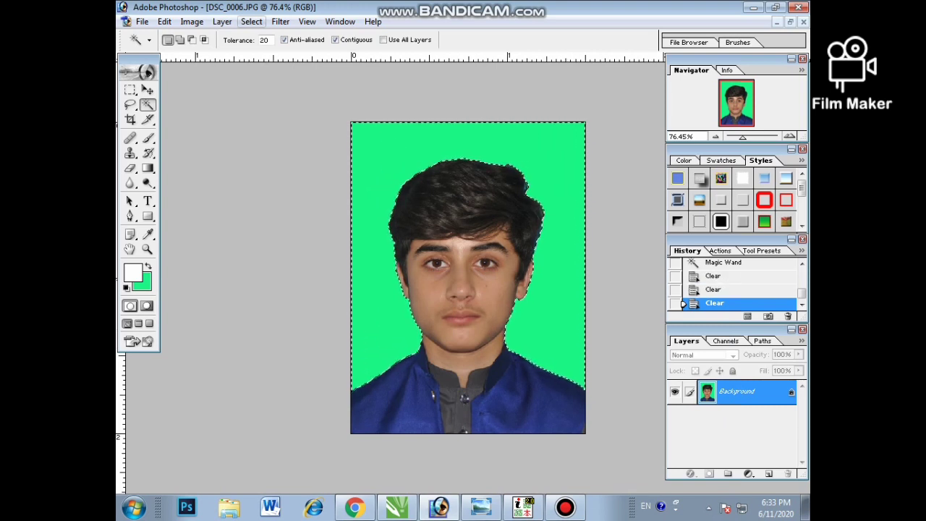
{"action": "left_click", "coordinate": [252, 22]}
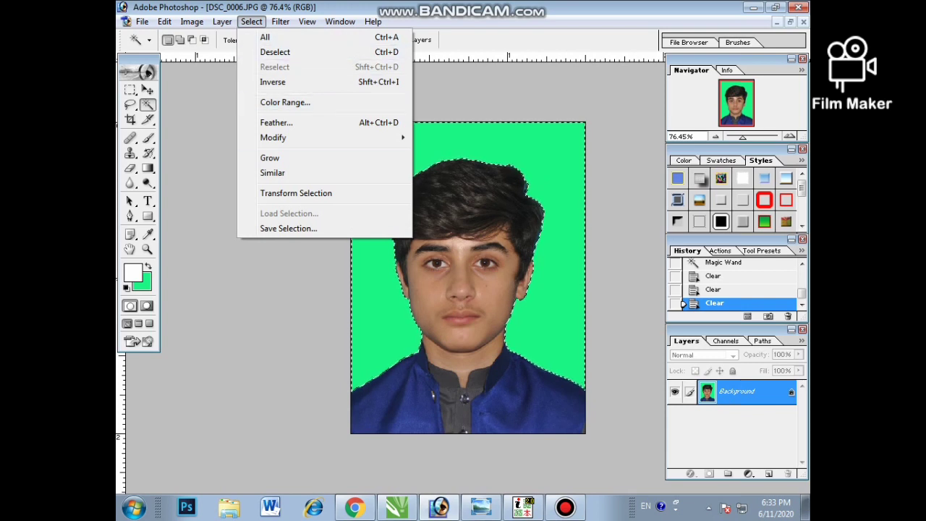
{"action": "left_click", "coordinate": [277, 123]}
{"action": "key", "text": "ctrl+d"}
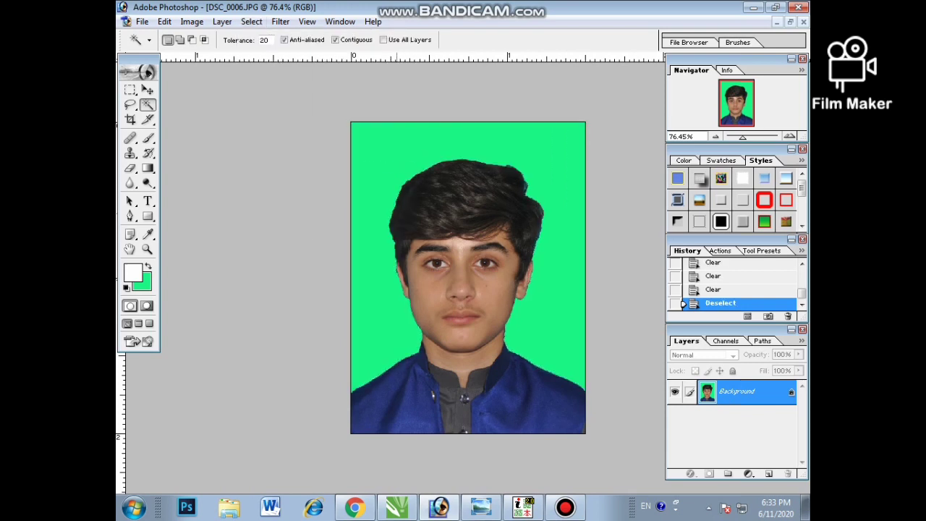
- Select the green backdrop with the Magic Wand at tolerance 20 and feather the selection by 2 pixels
{"action": "scroll", "coordinate": [441, 277], "scroll_direction": "down", "scroll_amount": 4}
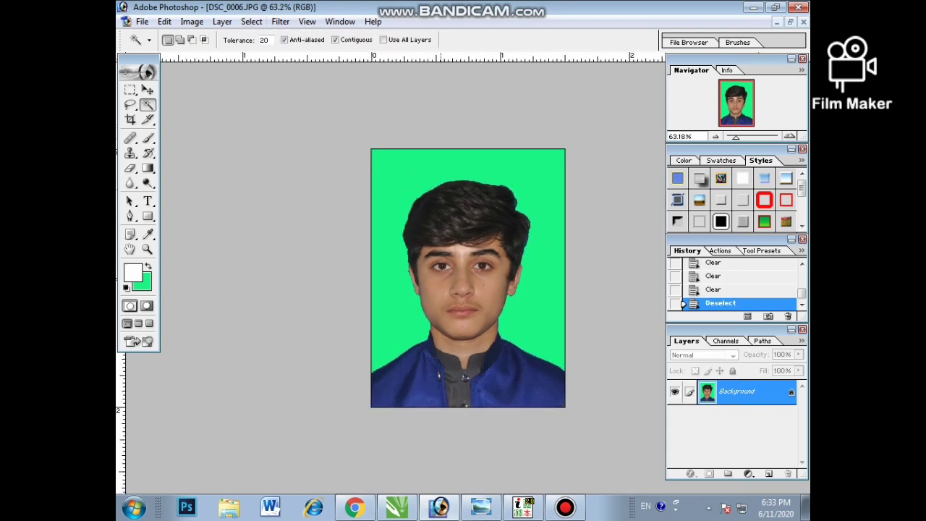
{"action": "scroll", "coordinate": [440, 278], "scroll_direction": "up", "scroll_amount": 7}
{"action": "left_click", "coordinate": [369, 120]}
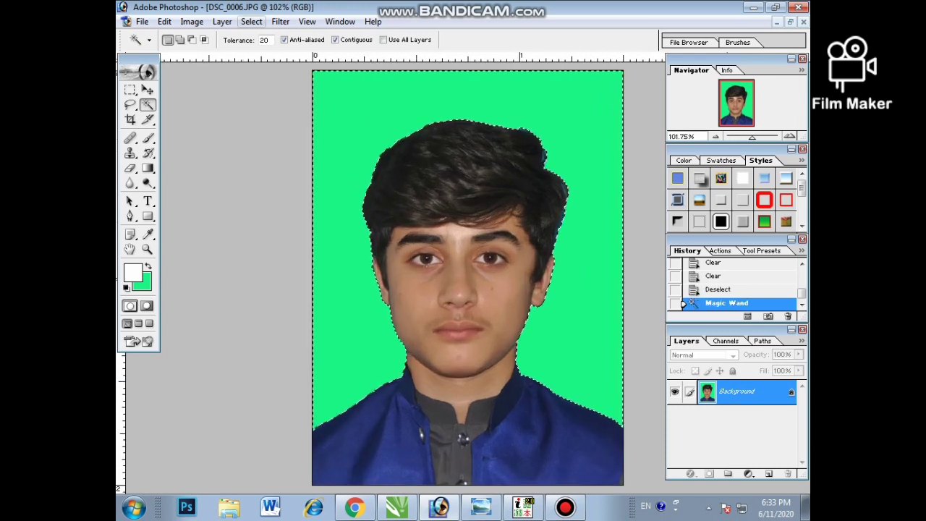
{"action": "key", "text": "alt+s"}
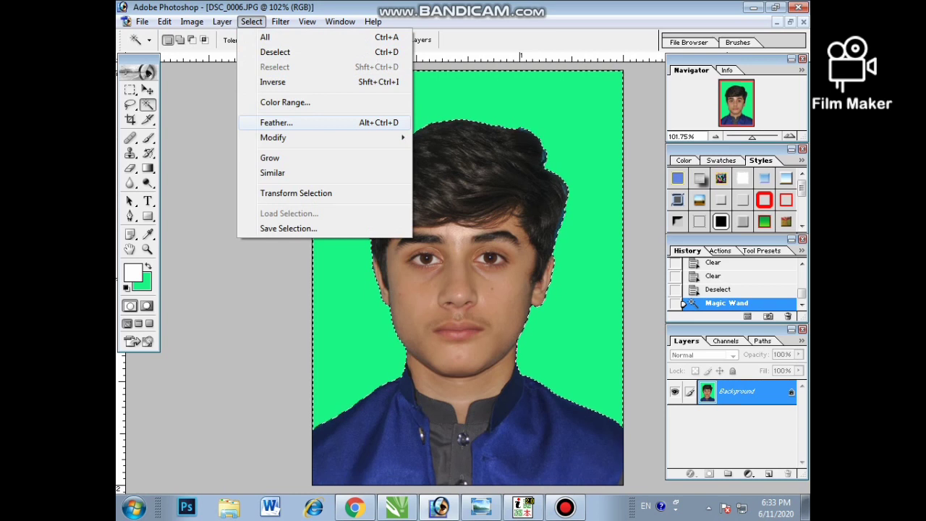
{"action": "left_click", "coordinate": [276, 123]}
{"action": "left_click_drag", "start_coordinate": [492, 262], "coordinate": [564, 262]}
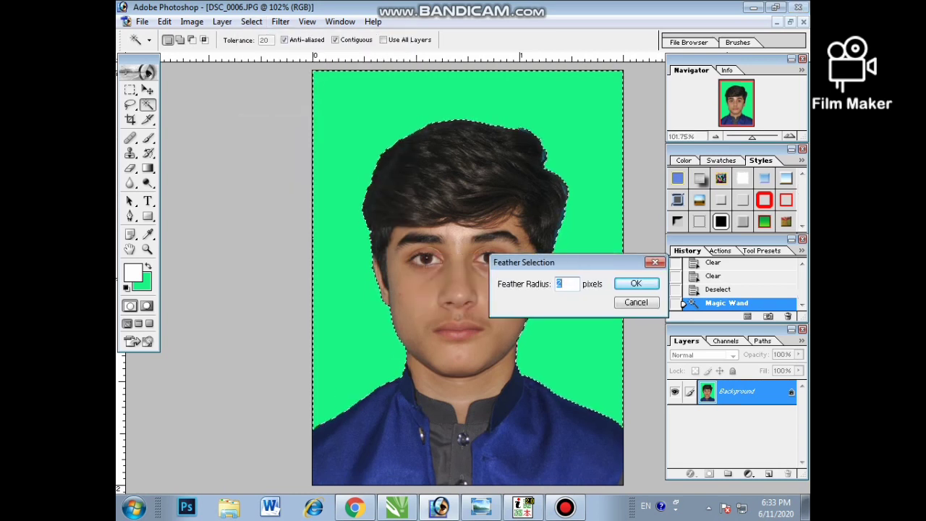
{"action": "key", "text": "Return"}
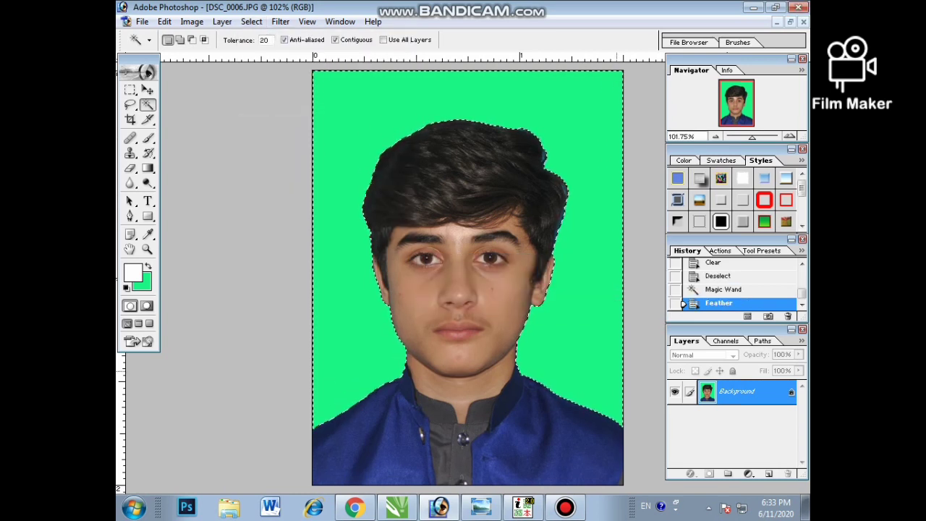
- Clear the feathered backdrop selection twice to soften the edges around the portrait, and deselect it
{"action": "key", "text": "Delete"}
{"action": "key", "text": "Delete"}
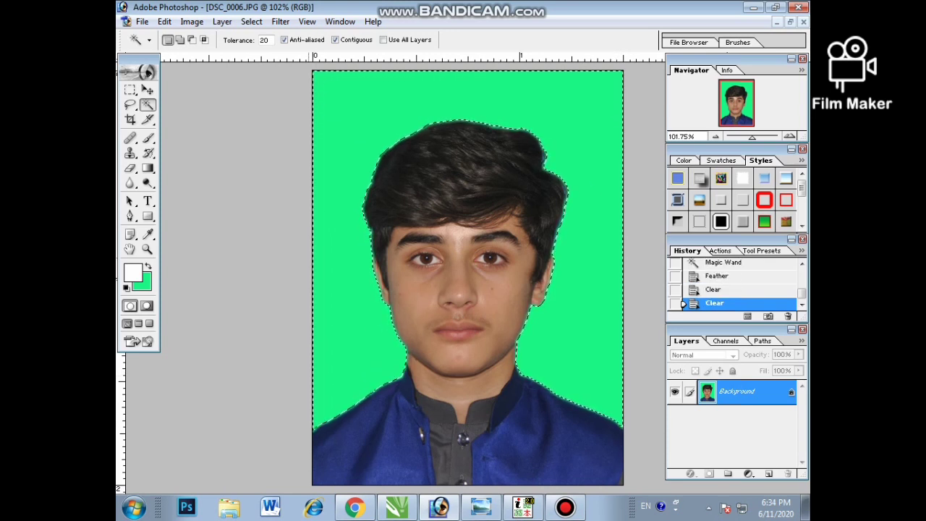
{"action": "key", "text": "ctrl+d"}
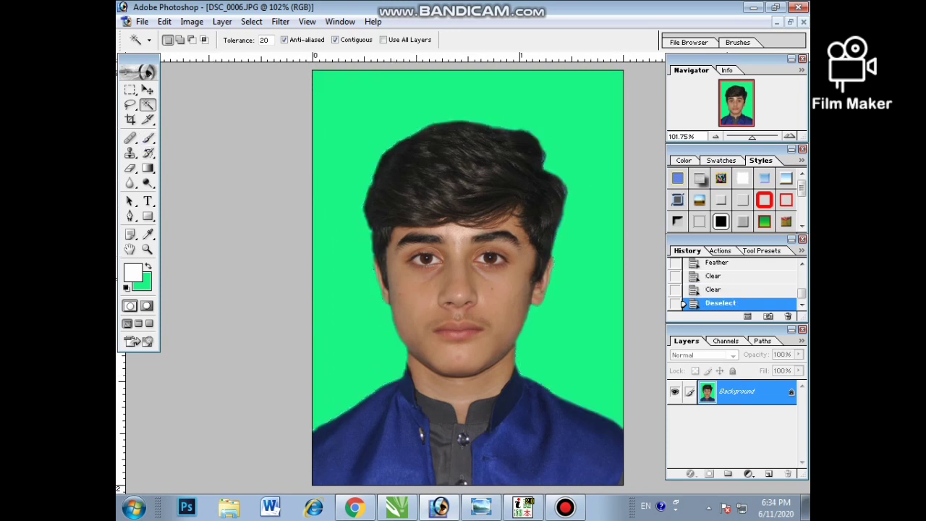
- Brighten the photo with a Levels adjustment using RGB input levels 27, 1.45 and 202, and compare it with the unadjusted version
{"action": "key", "text": "v"}
{"action": "scroll", "coordinate": [454, 288], "scroll_direction": "up", "scroll_amount": 1}
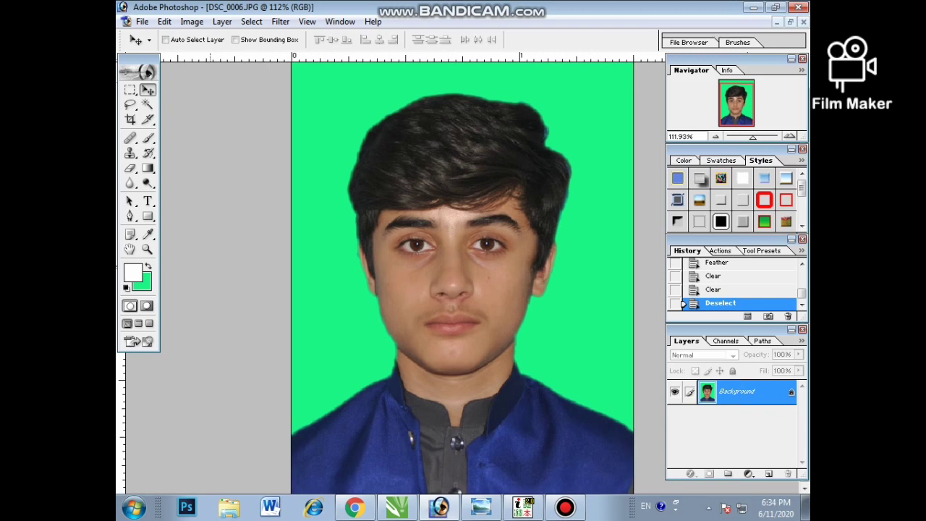
{"action": "left_click", "coordinate": [192, 21]}
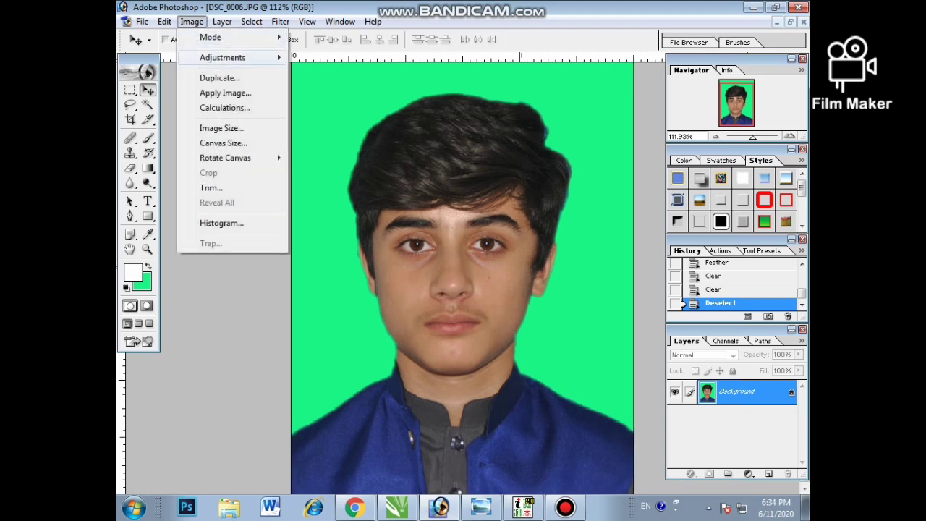
{"action": "left_click", "coordinate": [192, 22]}
{"action": "left_click", "coordinate": [191, 21]}
{"action": "mouse_move", "coordinate": [222, 57]}
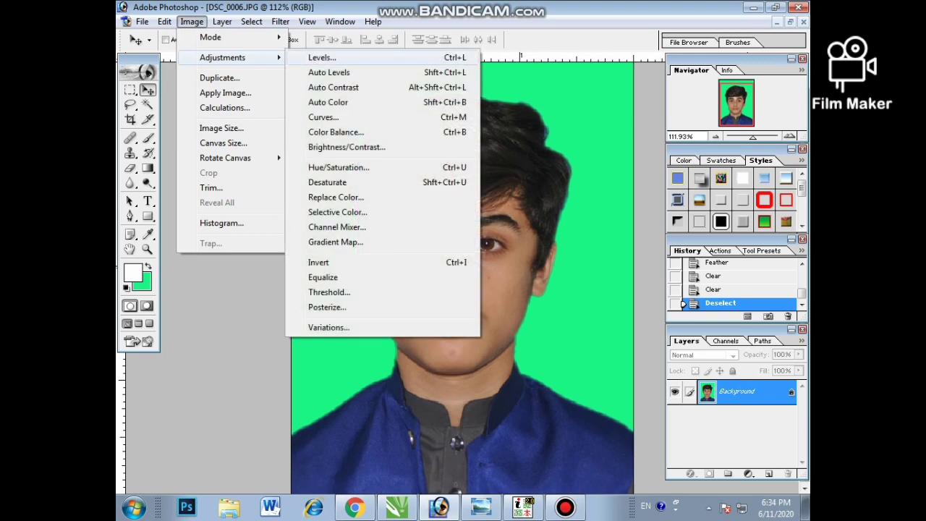
{"action": "left_click", "coordinate": [322, 57]}
{"action": "left_click_drag", "start_coordinate": [721, 257], "coordinate": [685, 256]}
{"action": "mouse_move", "coordinate": [617, 257]}
{"action": "left_mouse_down"}
{"action": "mouse_move", "coordinate": [558, 257]}
{"action": "mouse_move", "coordinate": [566, 257]}
{"action": "left_mouse_up"}
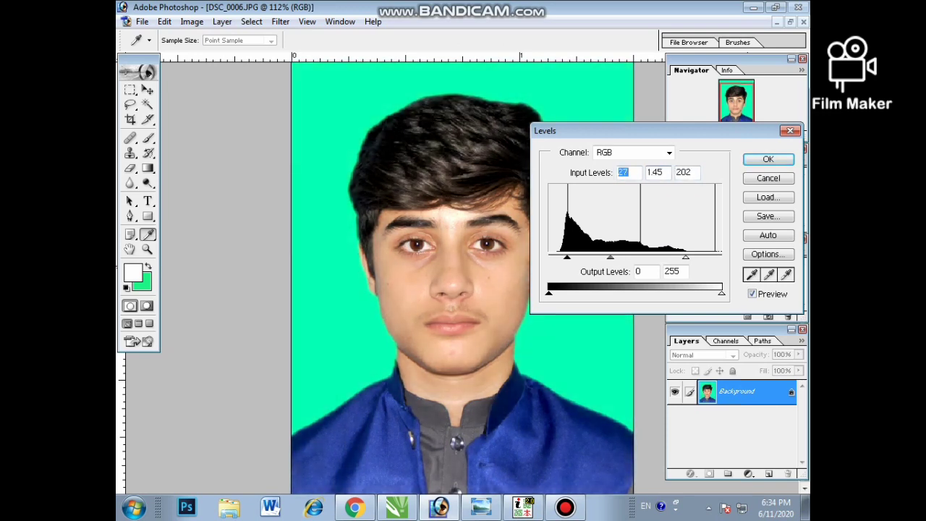
{"action": "key", "text": "Return"}
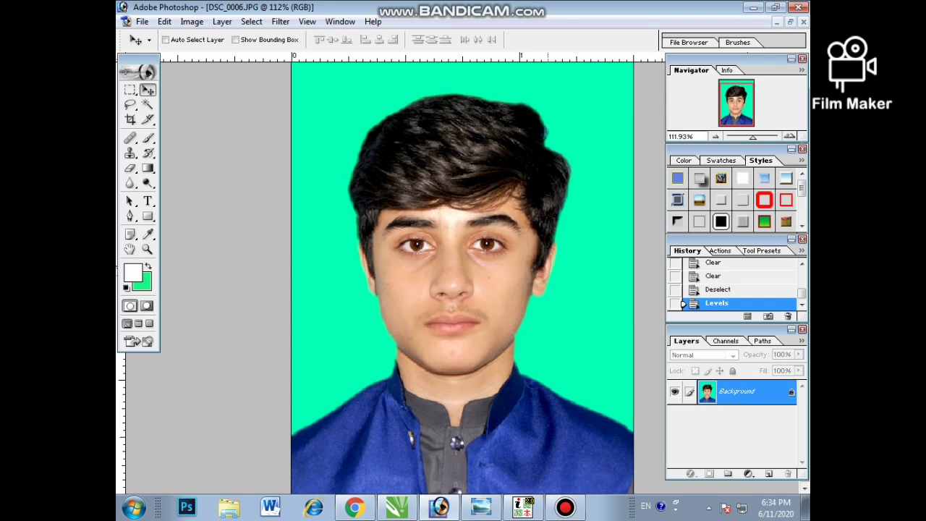
{"action": "key", "text": "ctrl+z"}
{"action": "key", "text": "ctrl+z"}
- Save the edited portrait to the Desktop as a JPEG named dffdfdf
{"action": "left_click", "coordinate": [753, 7]}
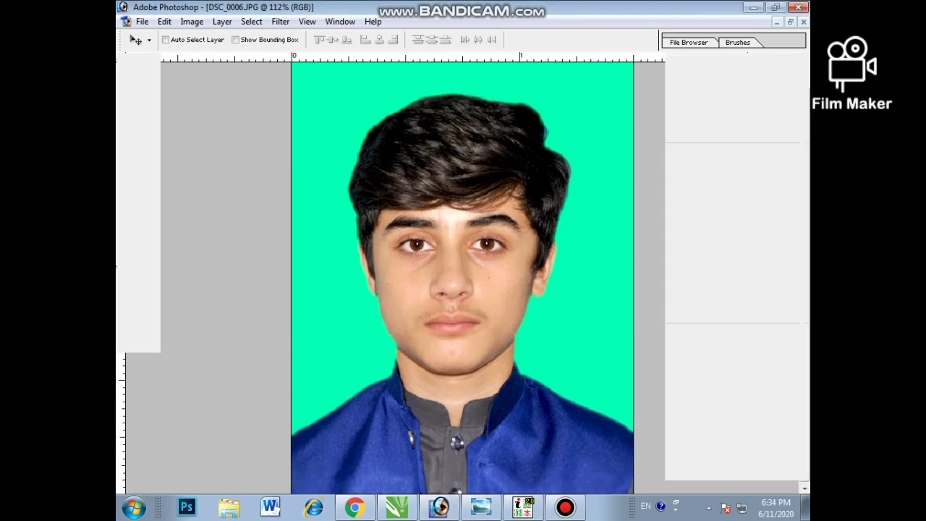
{"action": "left_click_drag", "start_coordinate": [460, 331], "coordinate": [400, 195]}
{"action": "left_click", "coordinate": [142, 21]}
{"action": "left_click", "coordinate": [154, 145]}
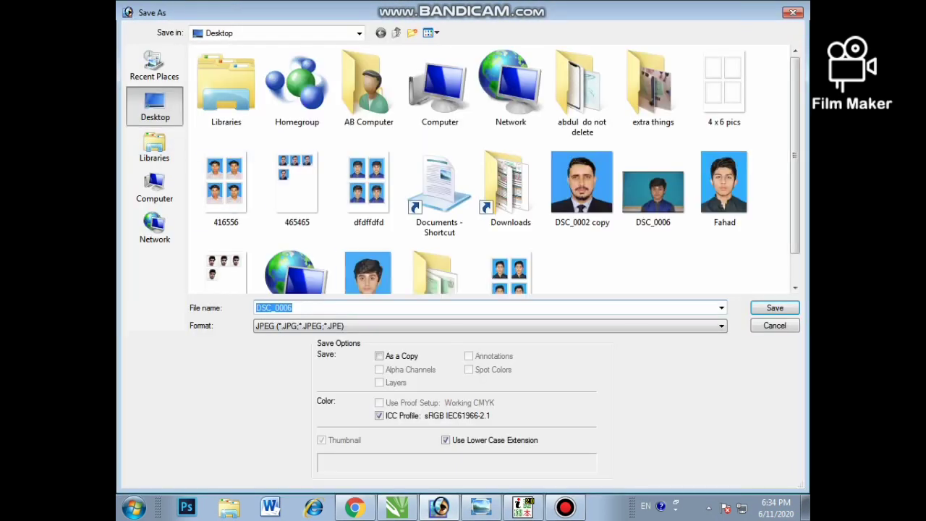
{"action": "type", "text": "dfdfd"}
{"action": "key", "text": "Return"}
{"action": "key", "text": "Return"}
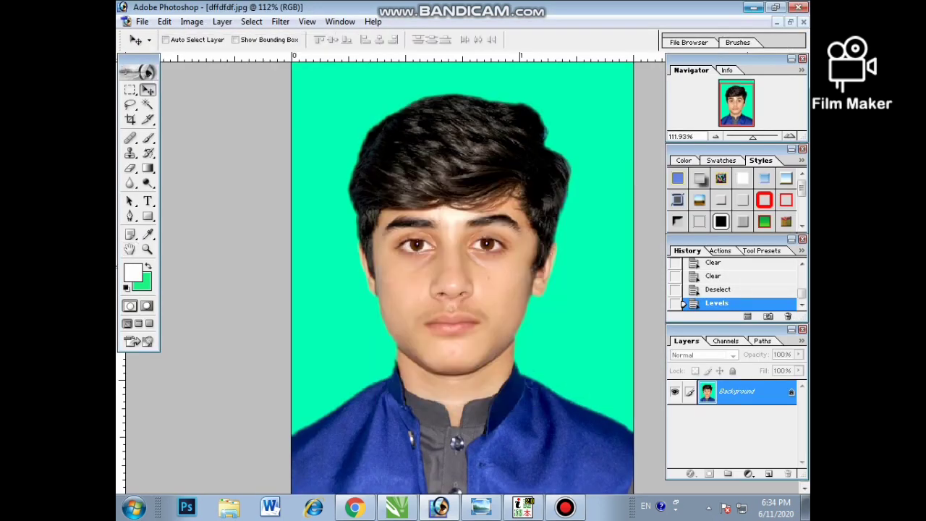
- Open the saved dffdfdf image from the desktop in Windows Photo Viewer and shrink its window to make room for another
{"action": "left_click", "coordinate": [753, 7]}
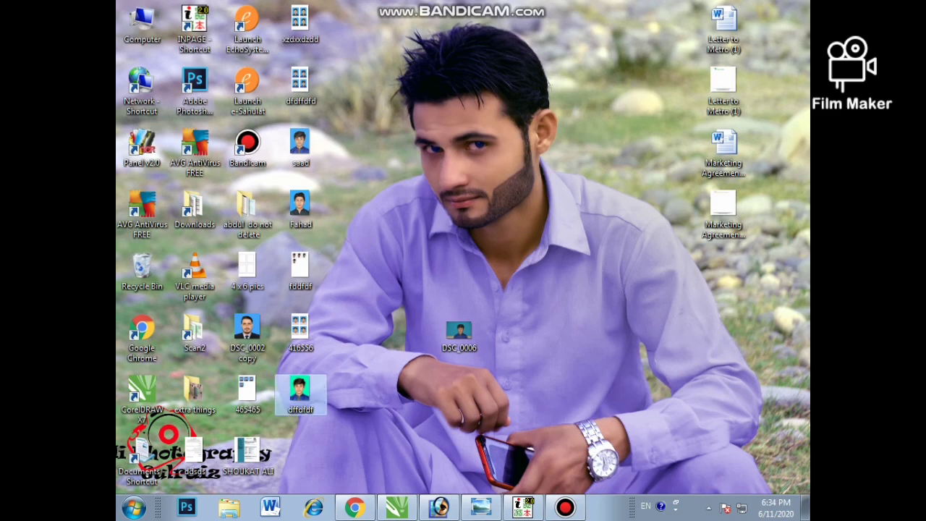
{"action": "double_click", "coordinate": [301, 391]}
{"action": "left_click", "coordinate": [775, 7]}
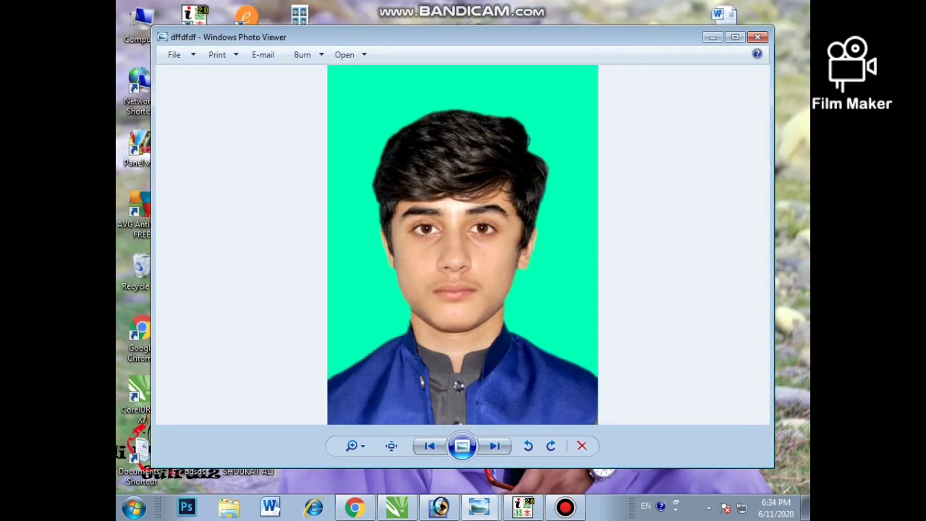
{"action": "left_click_drag", "start_coordinate": [564, 37], "coordinate": [492, 22]}
{"action": "left_click_drag", "start_coordinate": [701, 217], "coordinate": [413, 217]}
- Open the original DSC_0006 photo from the desktop and fit its window beside the edited portrait
{"action": "double_click", "coordinate": [459, 332]}
{"action": "key", "text": "super+Down"}
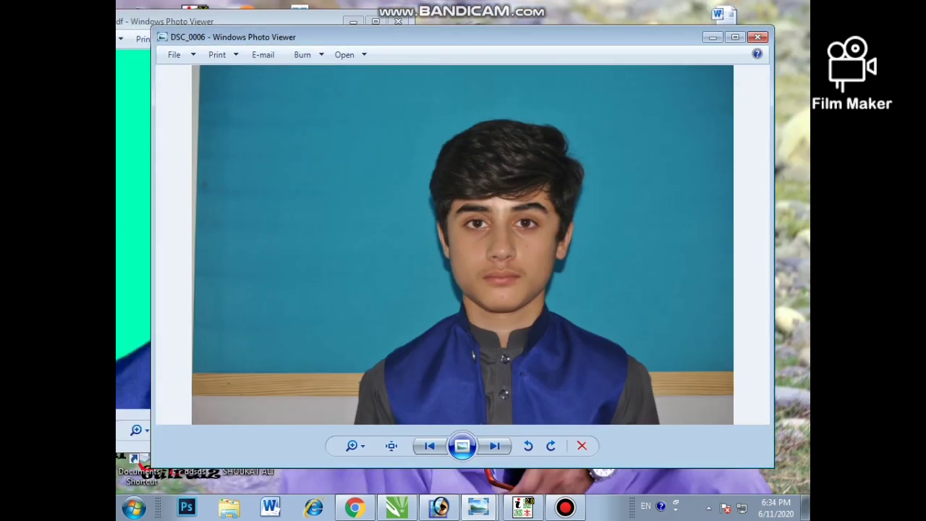
{"action": "left_click_drag", "start_coordinate": [152, 253], "coordinate": [357, 253]}
{"action": "left_click_drag", "start_coordinate": [773, 254], "coordinate": [643, 254]}
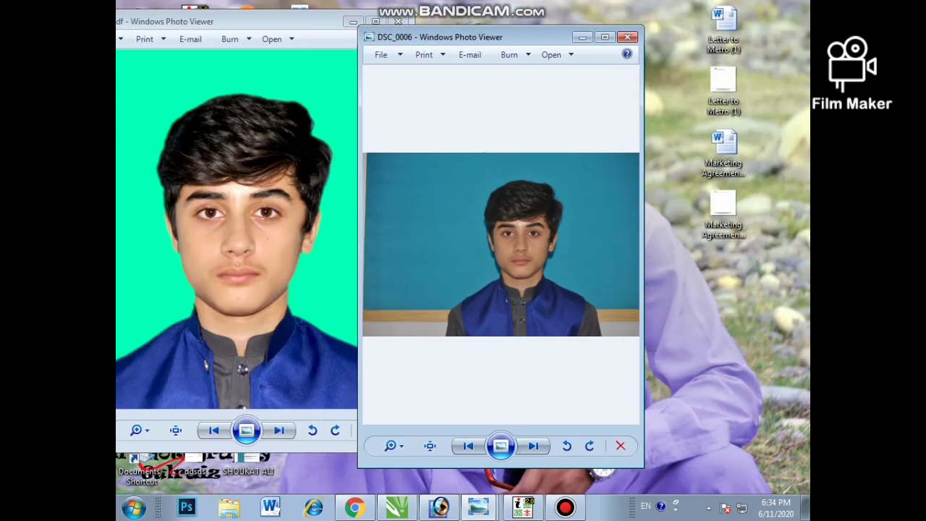
{"action": "left_click_drag", "start_coordinate": [506, 26], "coordinate": [506, 1]}
{"action": "left_click_drag", "start_coordinate": [507, 493], "coordinate": [507, 468]}
- Zoom in on the face in the original photo to compare it with the edited portrait, and close the original
{"action": "mouse_move", "coordinate": [506, 12]}
{"action": "left_mouse_down"}
{"action": "mouse_move", "coordinate": [469, 19]}
{"action": "mouse_move", "coordinate": [517, 17]}
{"action": "left_mouse_up"}
{"action": "scroll", "coordinate": [479, 238], "scroll_direction": "up", "scroll_amount": 4}
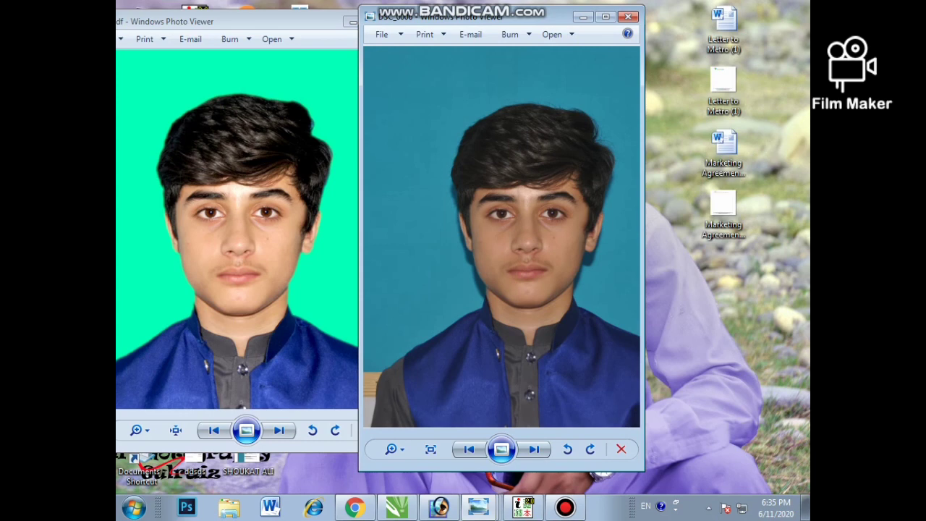
{"action": "left_click_drag", "start_coordinate": [499, 16], "coordinate": [540, 21]}
{"action": "left_click", "coordinate": [669, 21]}
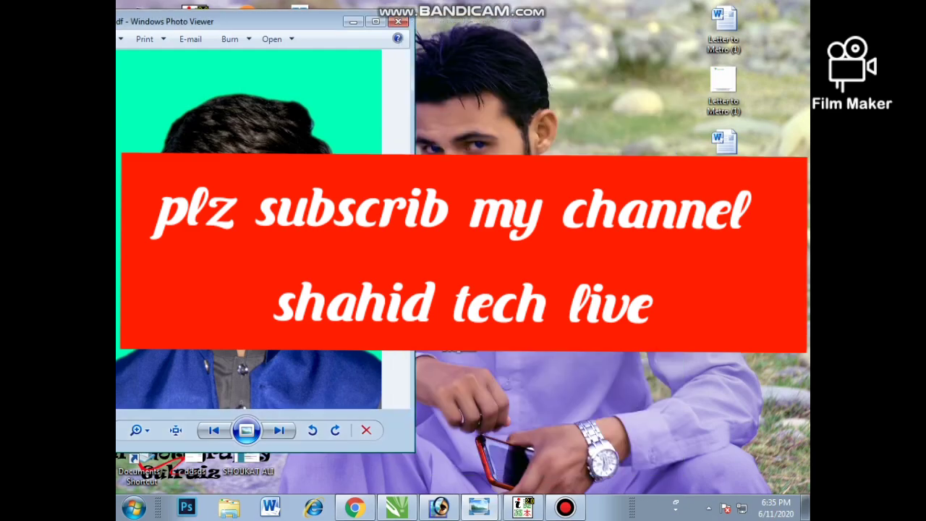